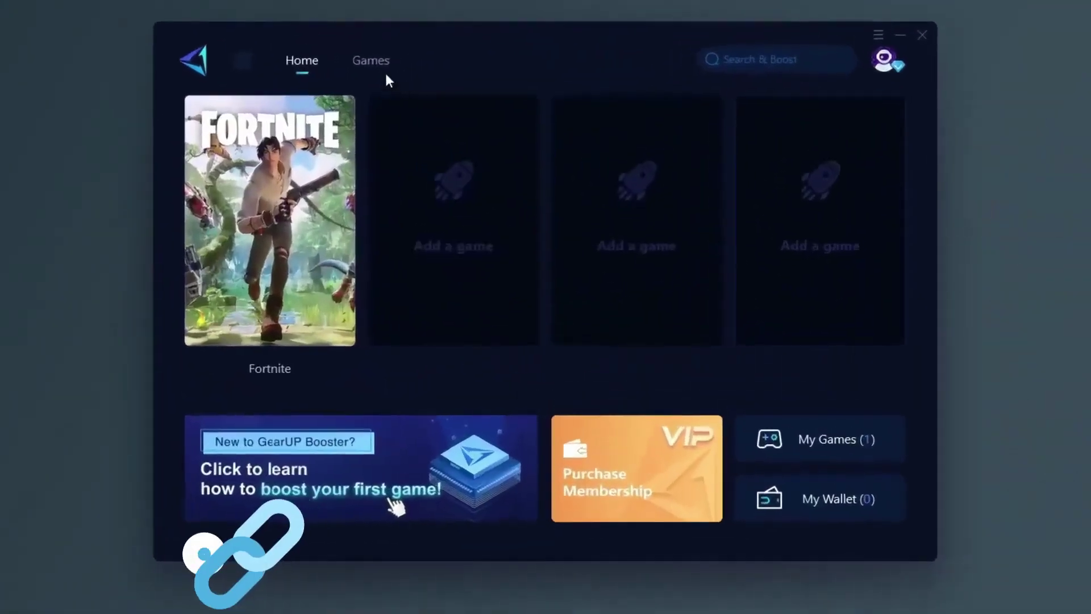
# Step: Boost Fortnite in GearUp Booster on the Middle East server at 56 ms, then return to the desktop
pyautogui.click(263, 376)
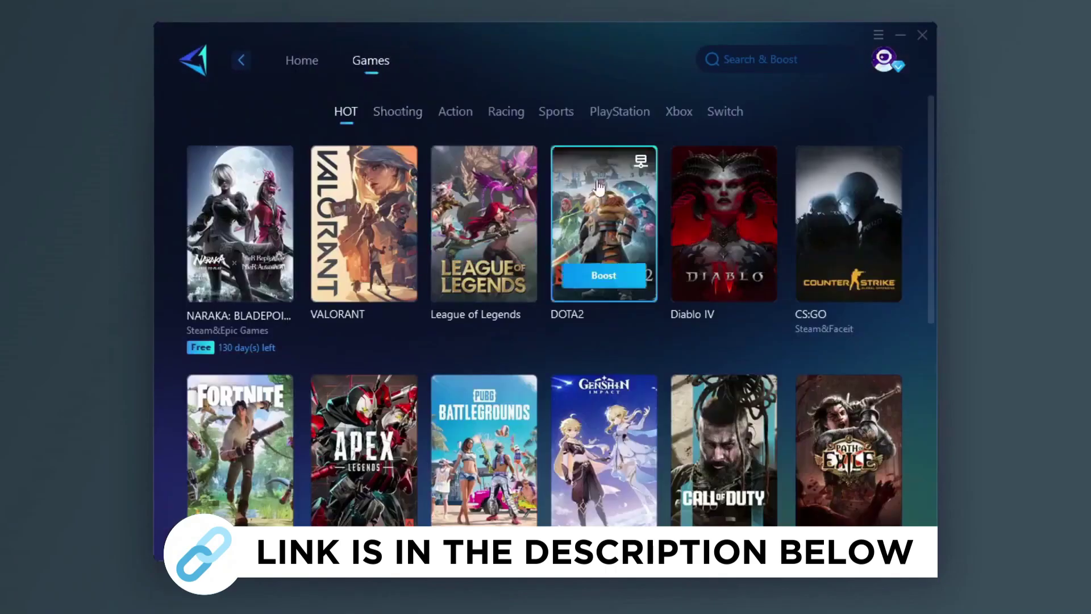
pyautogui.scroll(-2, 602, 216)
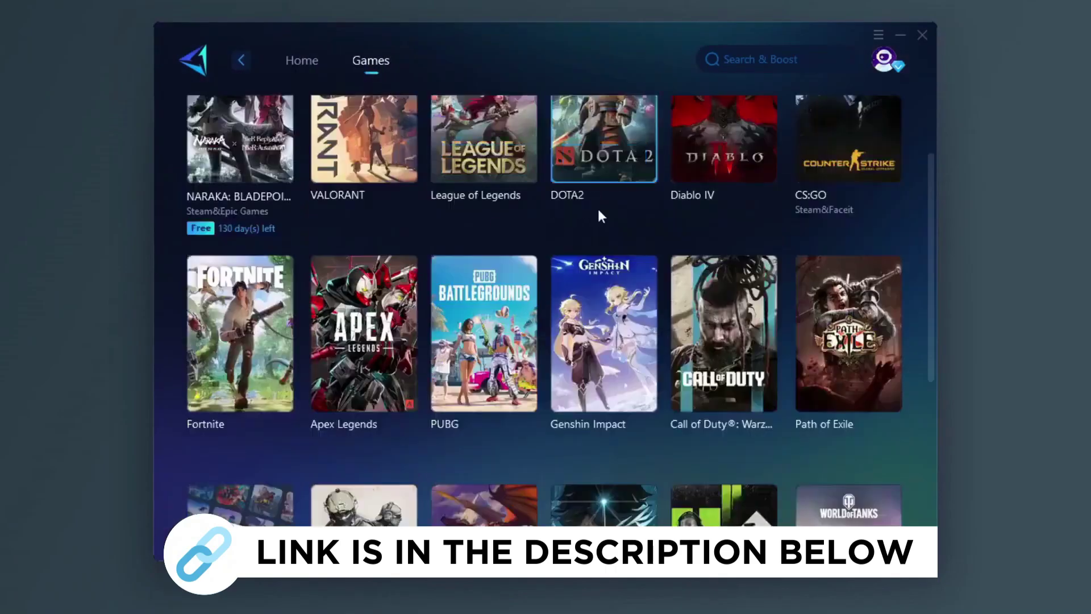
pyautogui.scroll(-3, 568, 241)
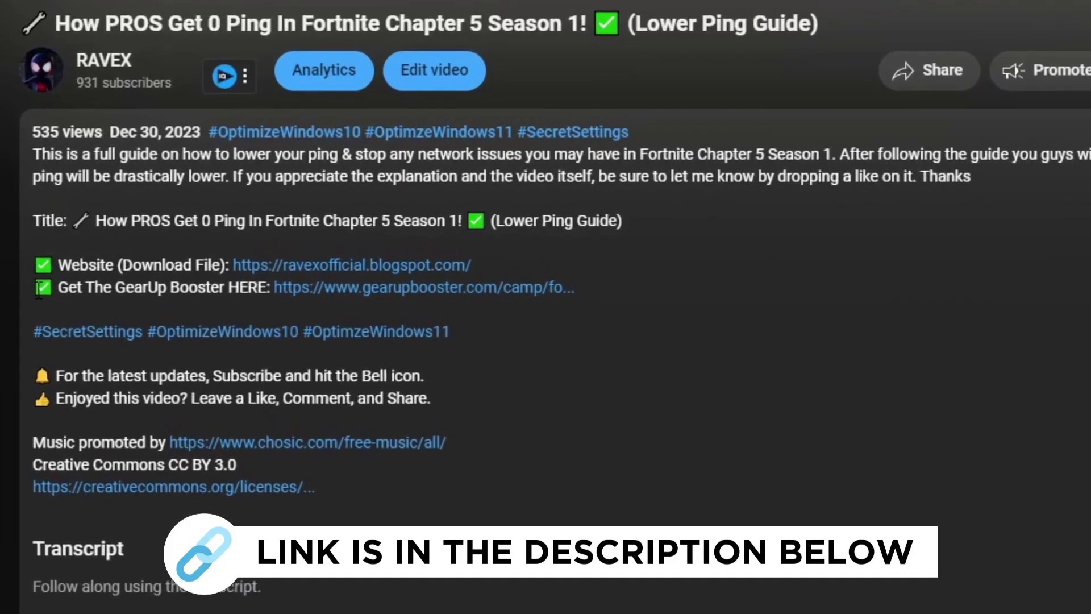
pyautogui.moveTo(45, 311); pyautogui.dragTo(623, 316)
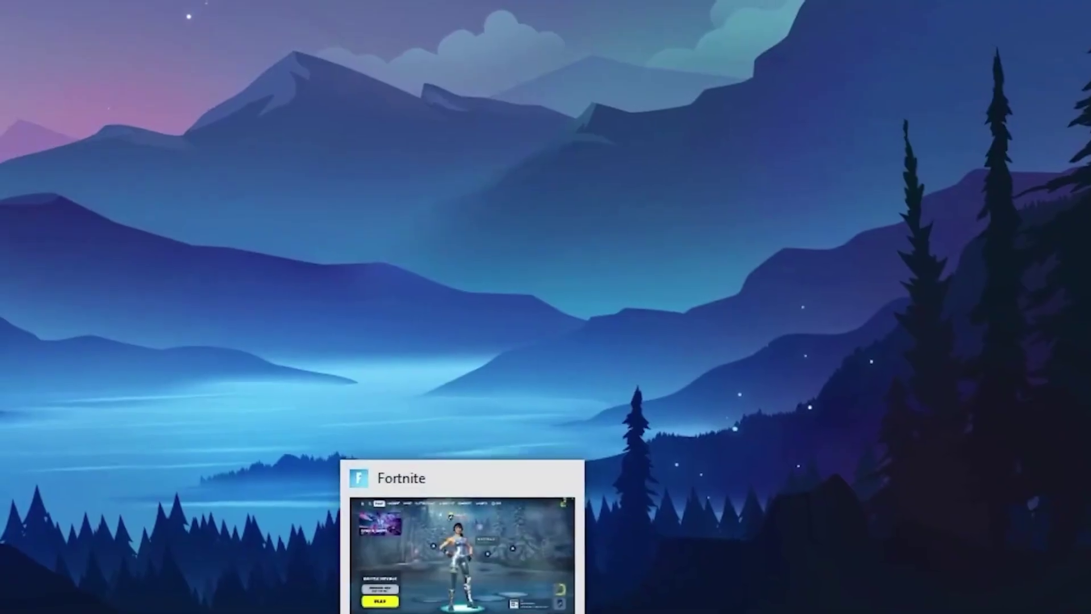
# Step: Open Task Manager and select FortniteClient-Win64-Shipping.exe in the Details list
pyautogui.rightClick(670, 613)
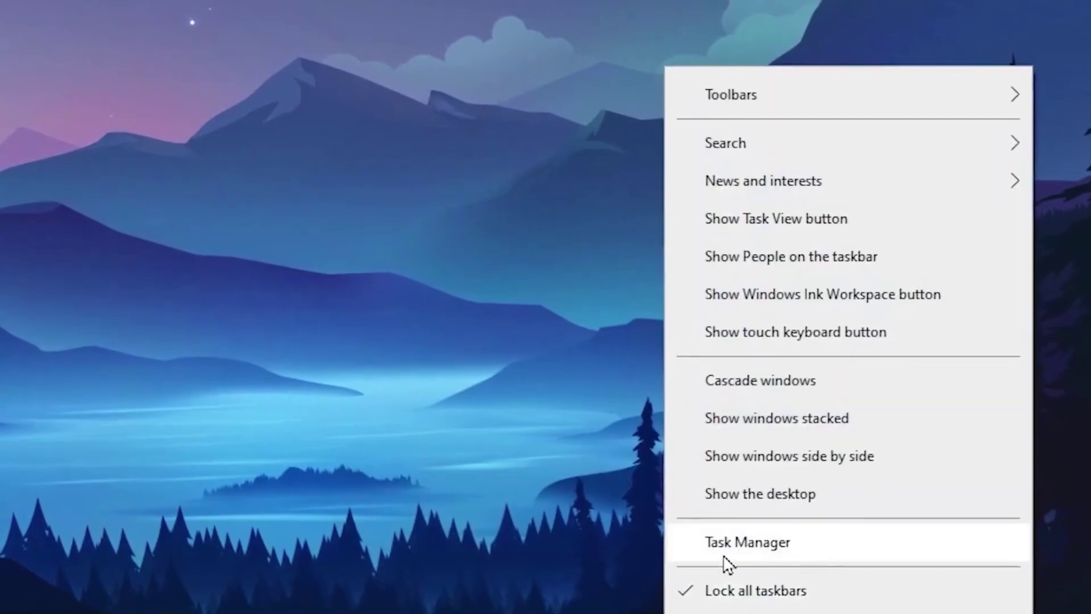
pyautogui.click(716, 555)
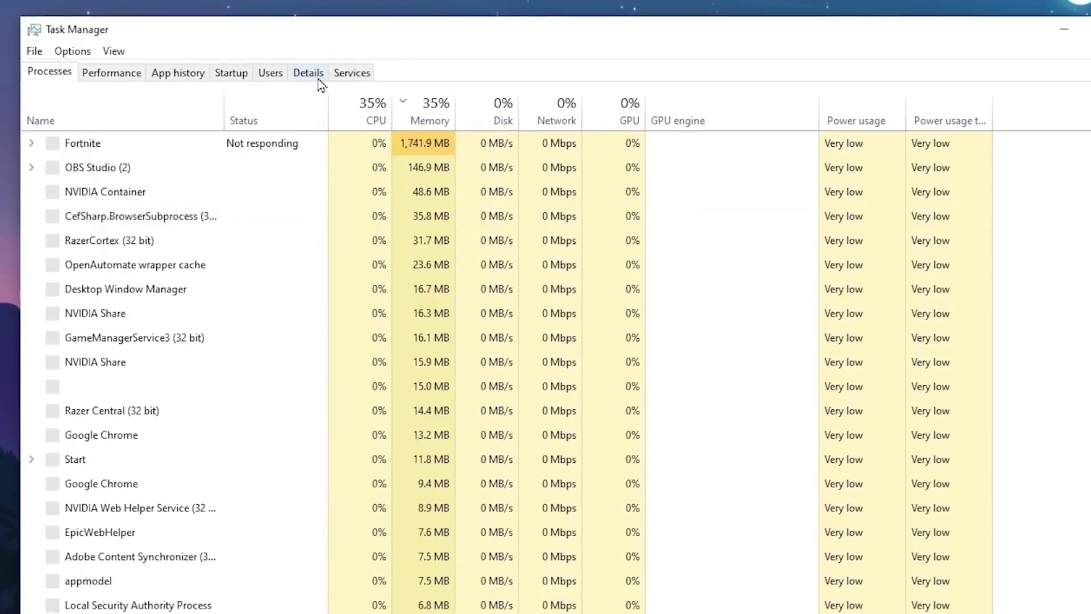
pyautogui.click(315, 74)
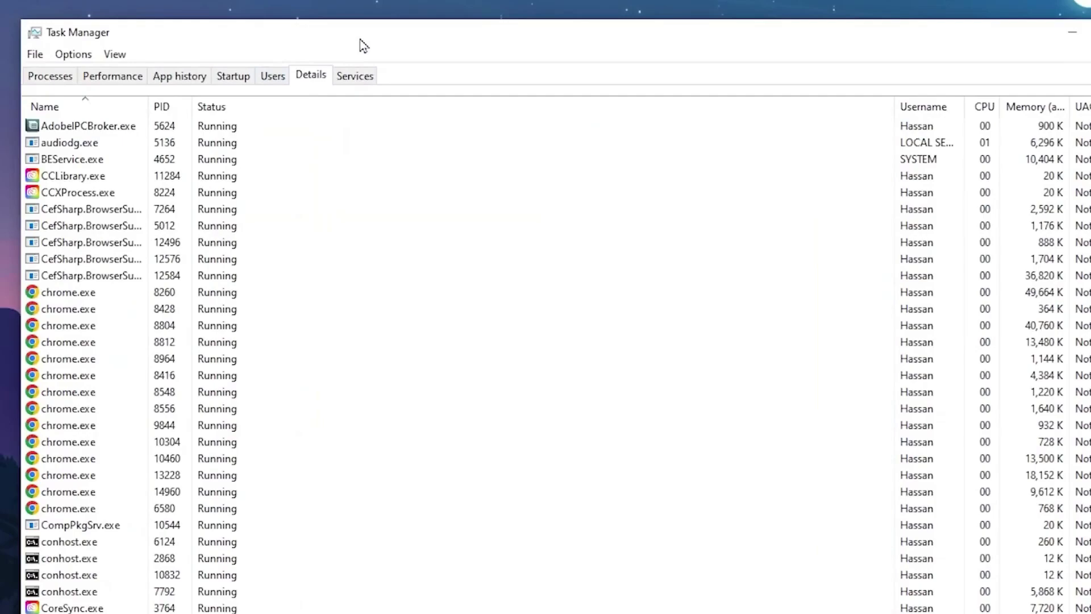
pyautogui.scroll(-3, 253, 459)
pyautogui.scroll(3, 216, 415)
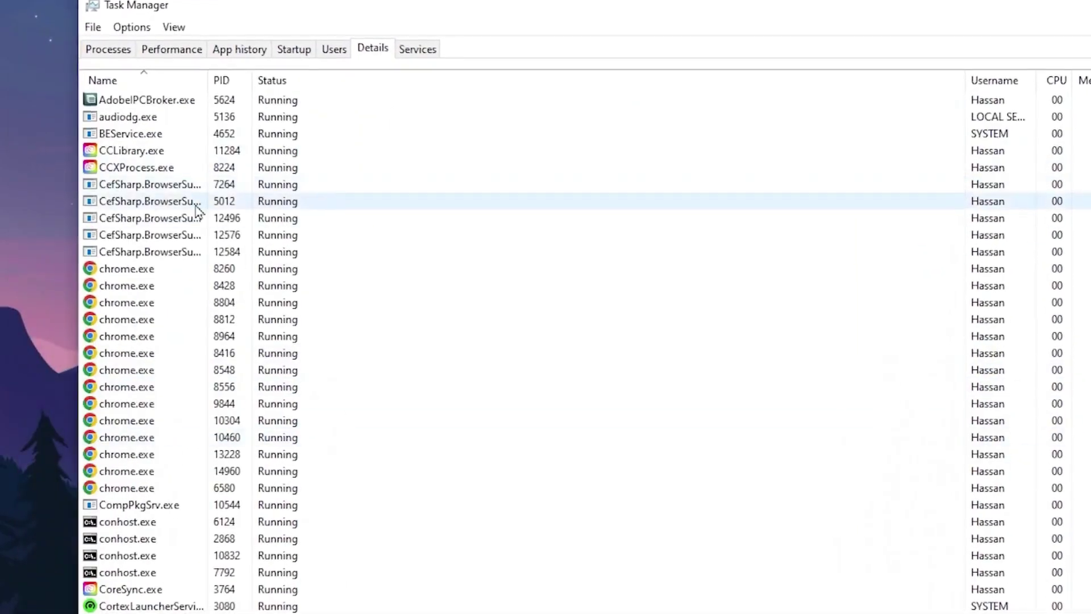
pyautogui.scroll(-10, 196, 210)
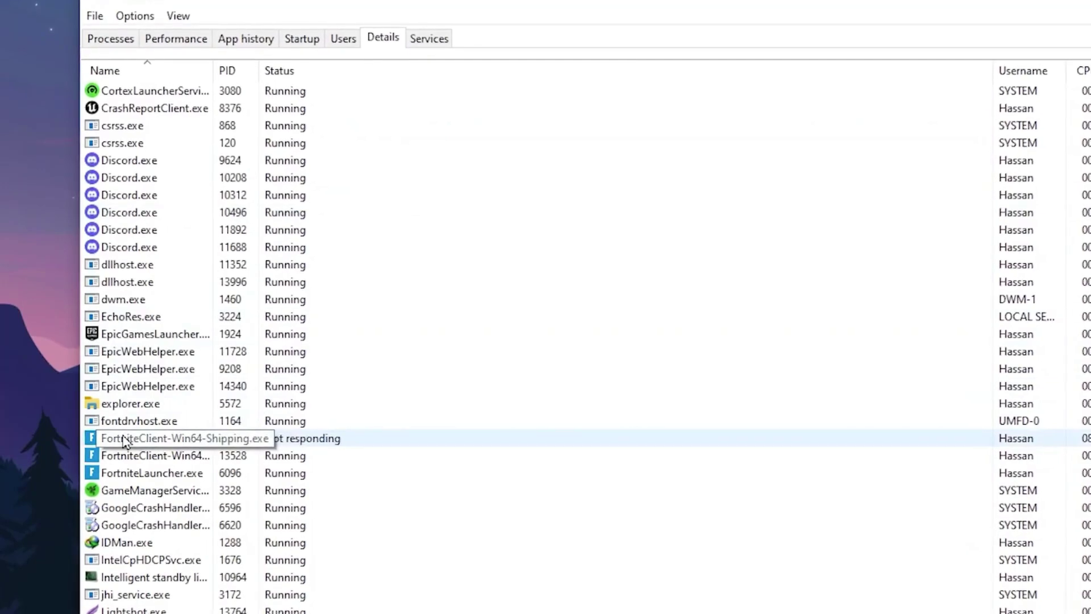
pyautogui.click(123, 440)
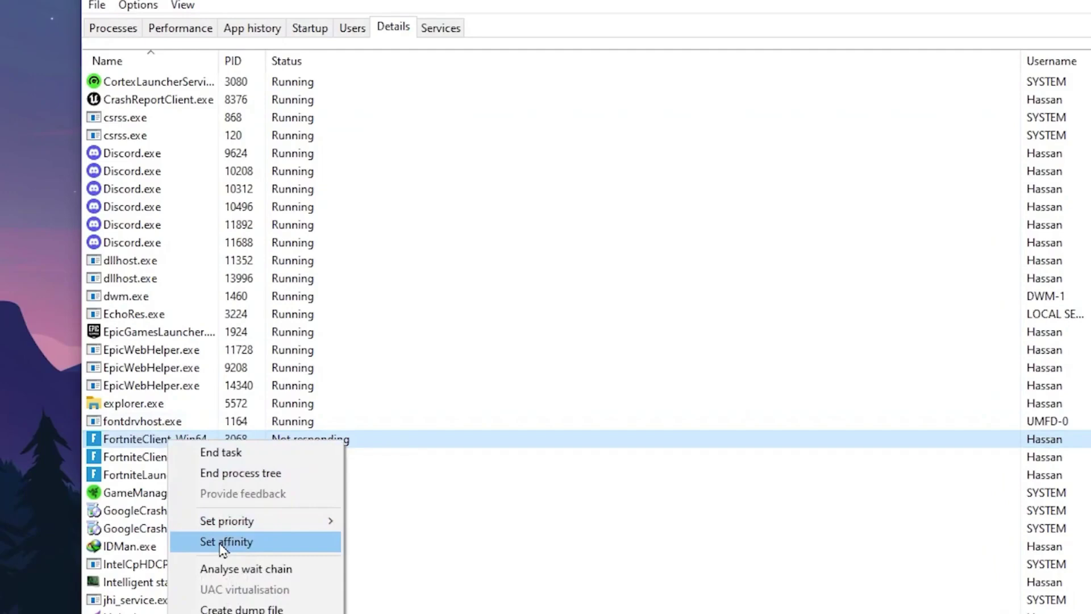
# Step: Set the Fortnite client's affinity to every CPU except CPU 0
pyautogui.click(222, 543)
pyautogui.moveTo(182, 32); pyautogui.dragTo(344, 212)
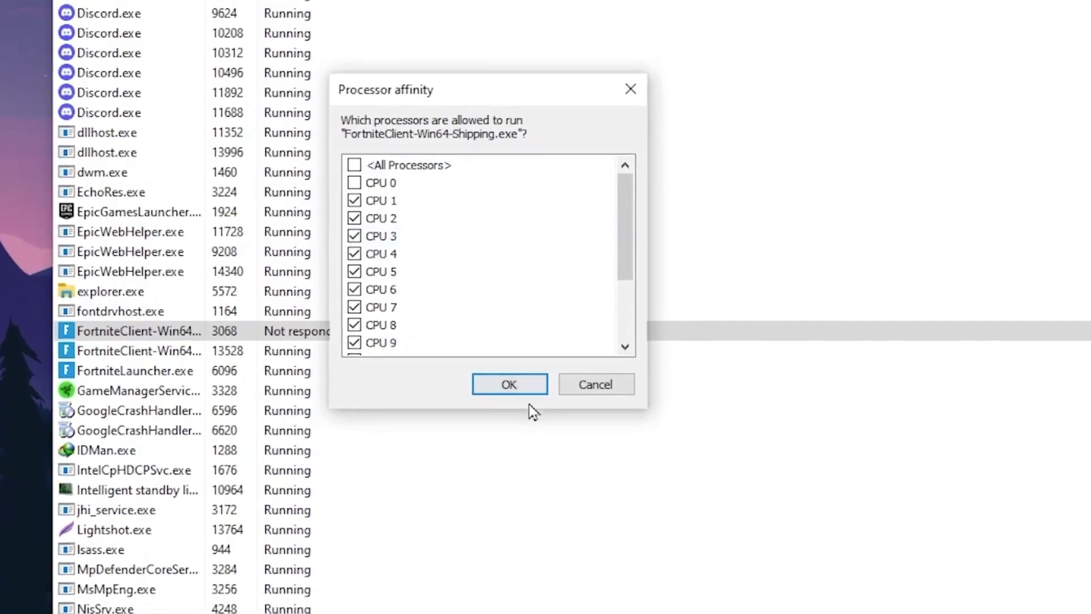
pyautogui.click(512, 399)
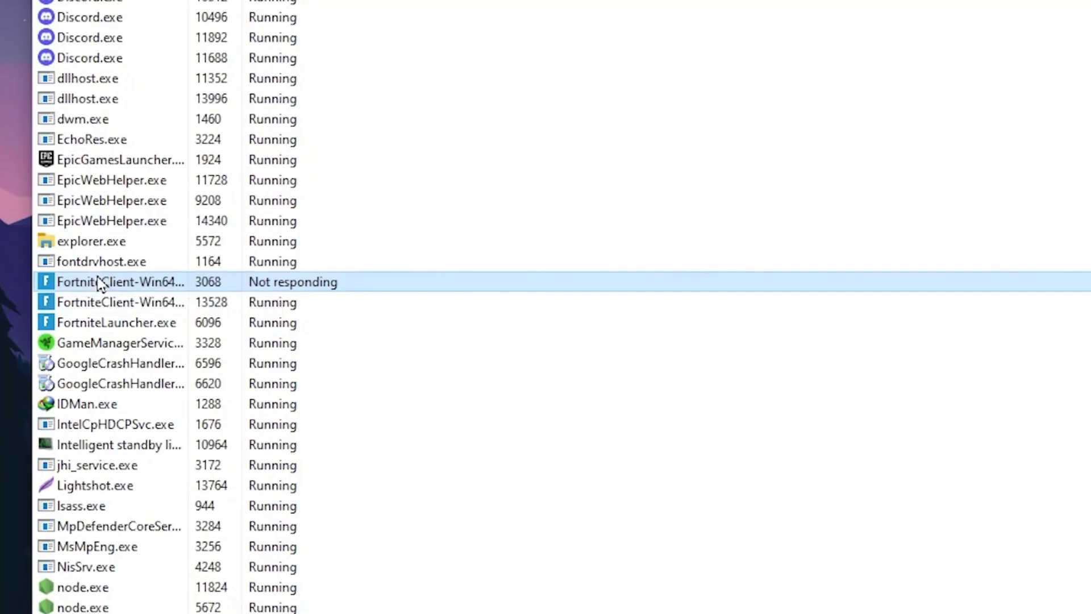
# Step: Open the Fortnite FPS boost article and scroll to its download section
pyautogui.moveTo(185, 370)
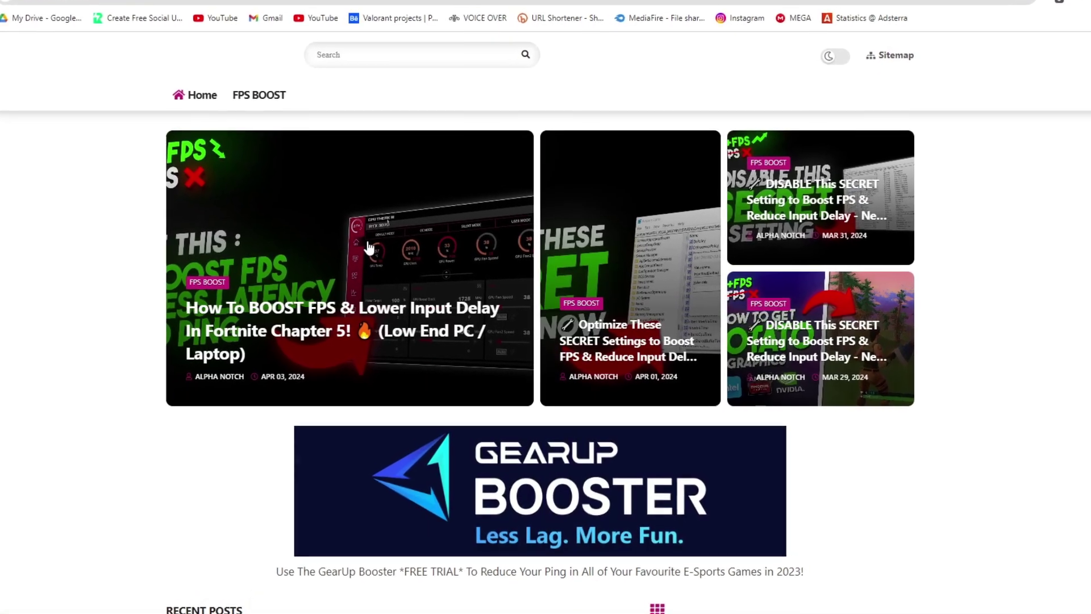
pyautogui.click(307, 236)
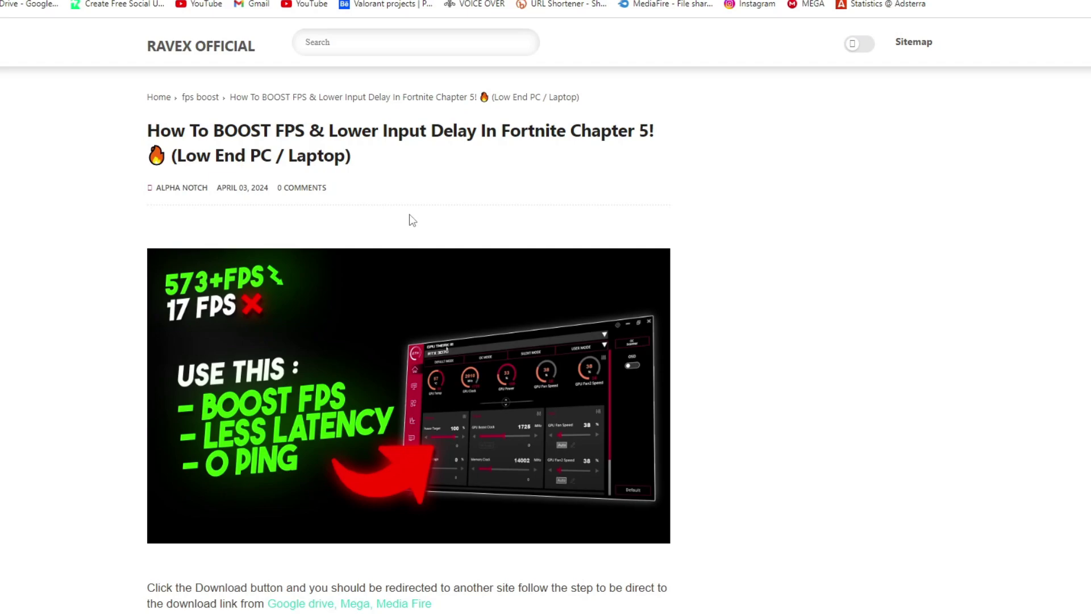
pyautogui.scroll(-6, 409, 220)
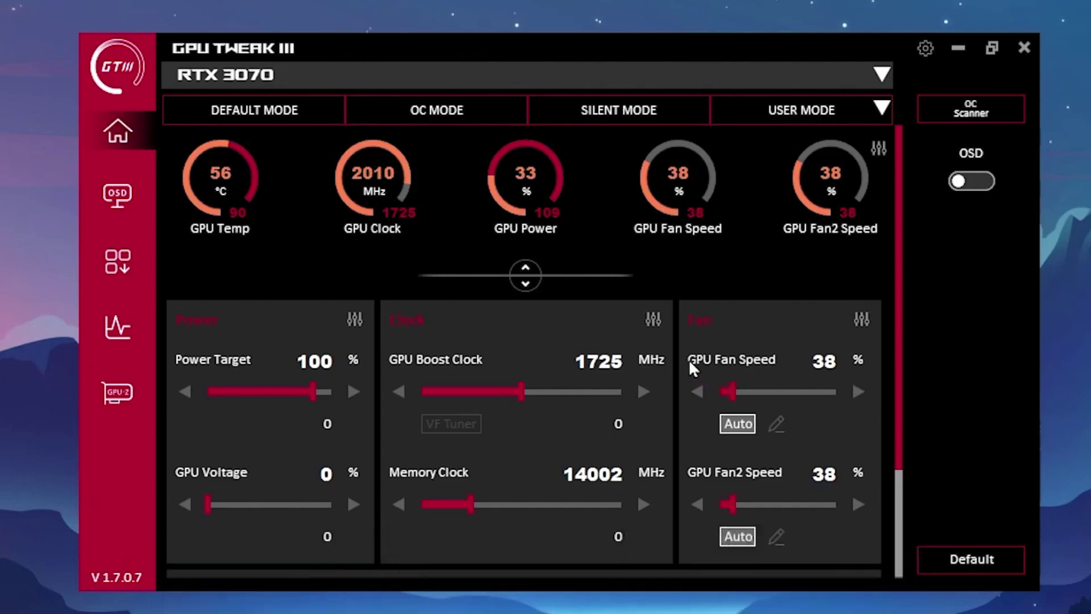
# Step: Raise the first GPU fan speed from 38% to 42% in GPU Tweak III and minimise it
pyautogui.moveTo(732, 391); pyautogui.dragTo(734, 394)
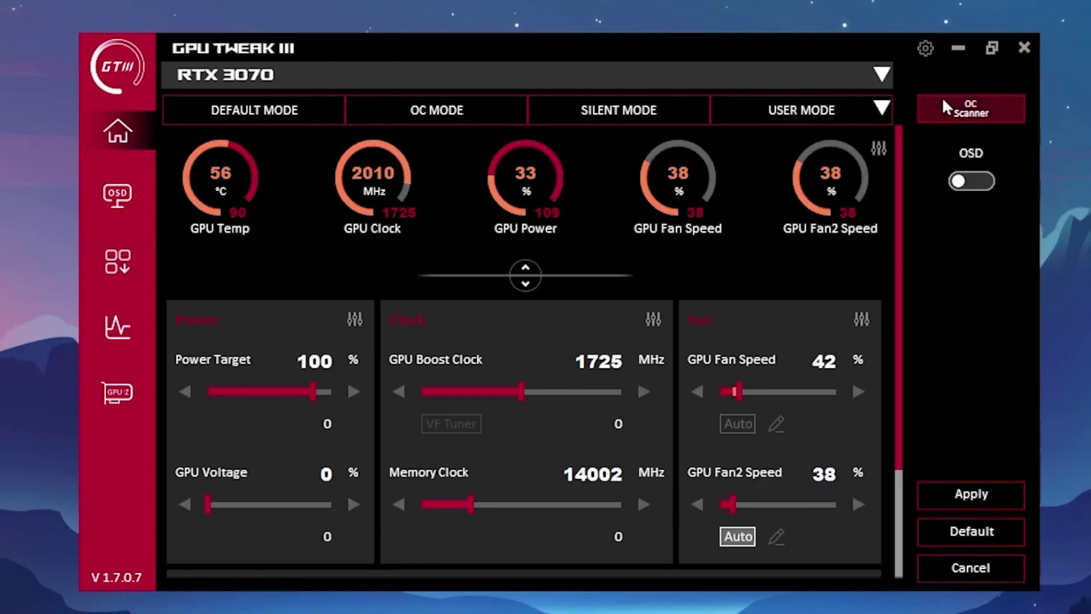
pyautogui.click(958, 53)
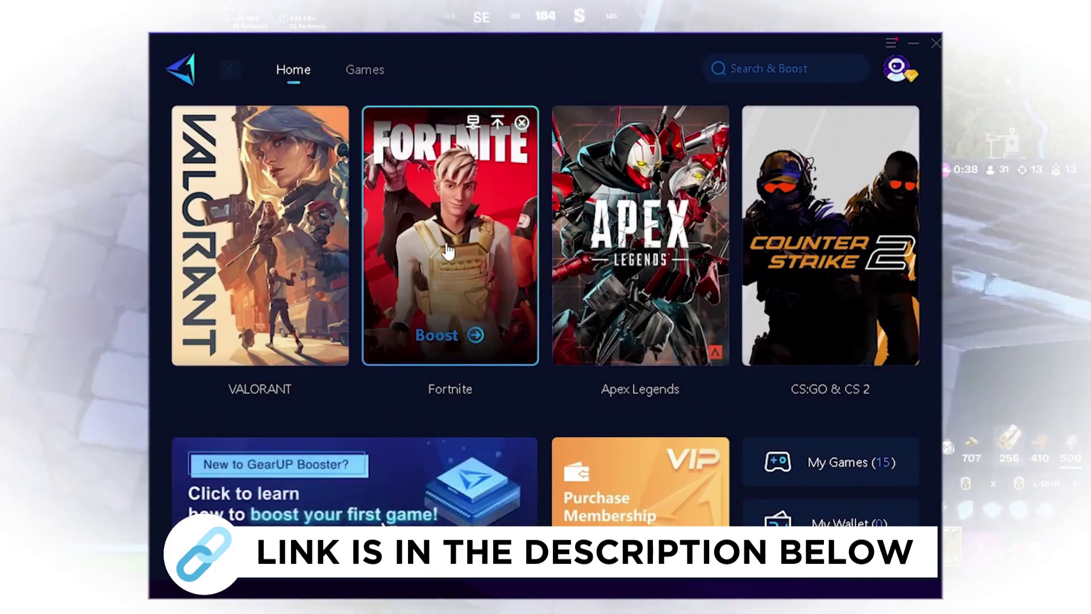
# Step: Boost Fortnite on a Europe node, reaching 12 ms ping with 0% loss
pyautogui.click(460, 316)
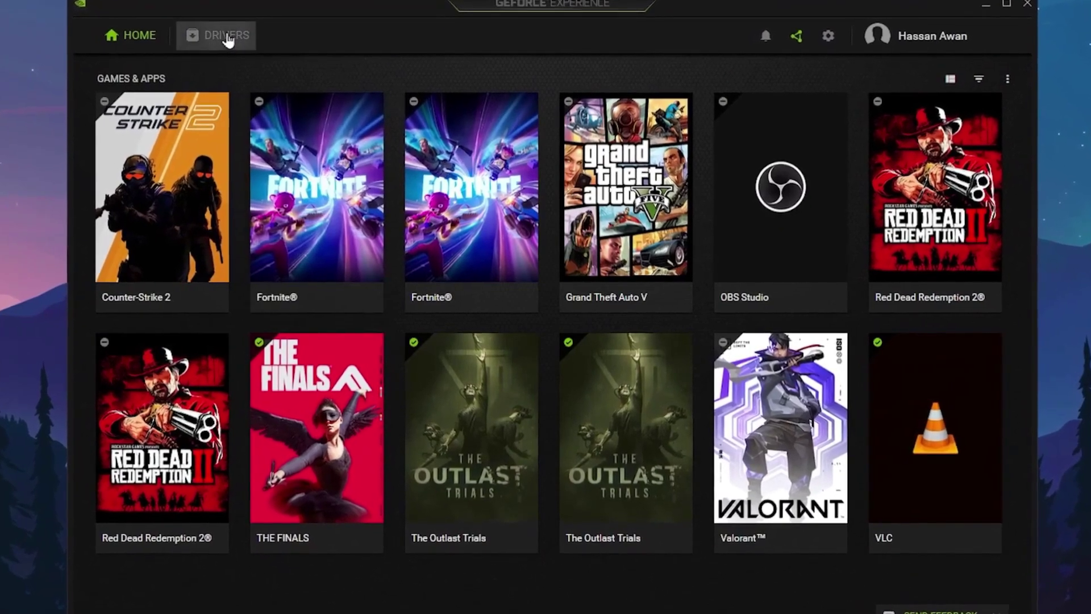
# Step: Start downloading Game Ready driver 546.33 and browse GeForce Experience's General settings
pyautogui.click(223, 37)
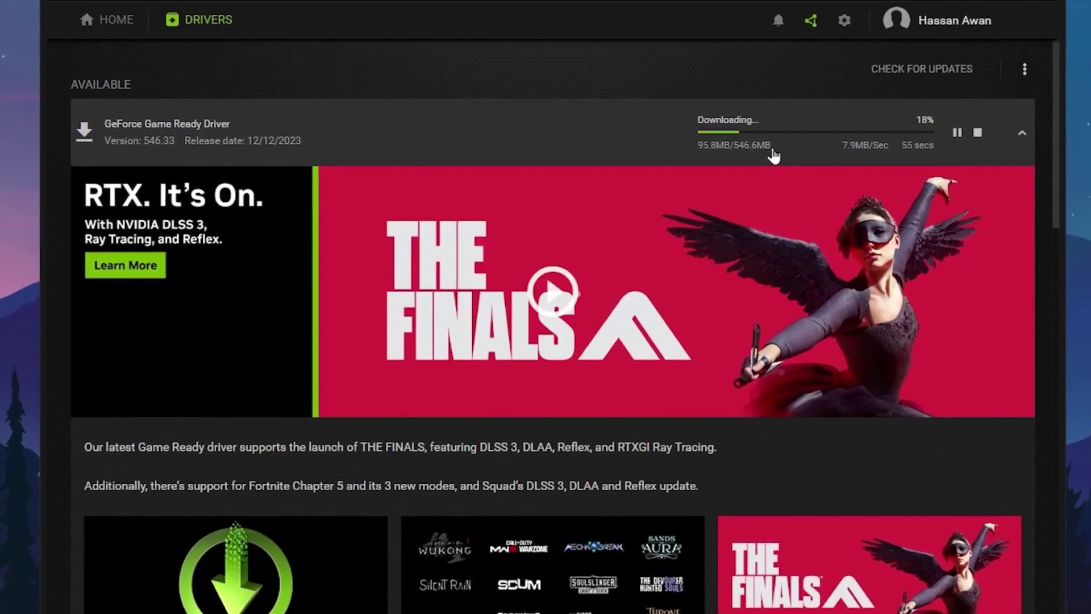
pyautogui.click(842, 22)
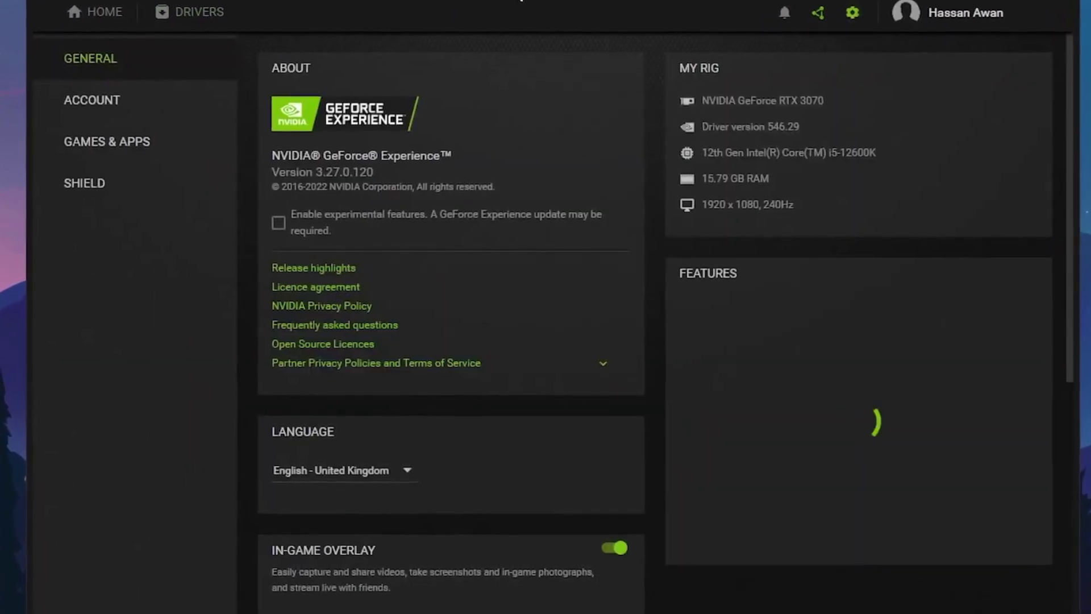
pyautogui.scroll(-2, 493, 191)
pyautogui.scroll(-4, 489, 185)
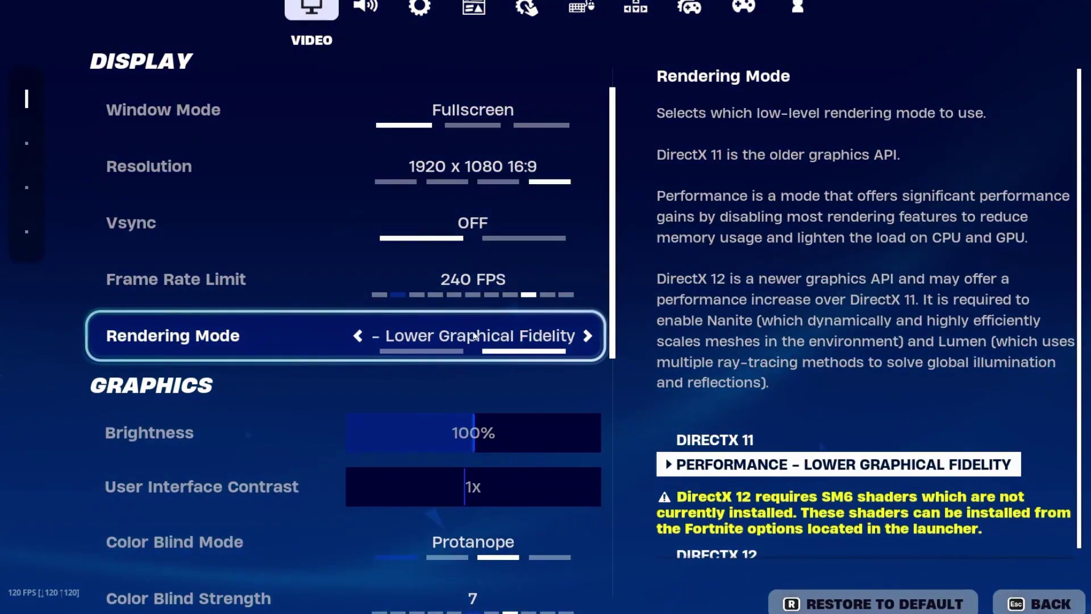
# Step: Set Fortnite video to Fullscreen 1920x1080, Vsync off, 240 FPS cap, Performance mode, Low textures
pyautogui.scroll(-5, 475, 337)
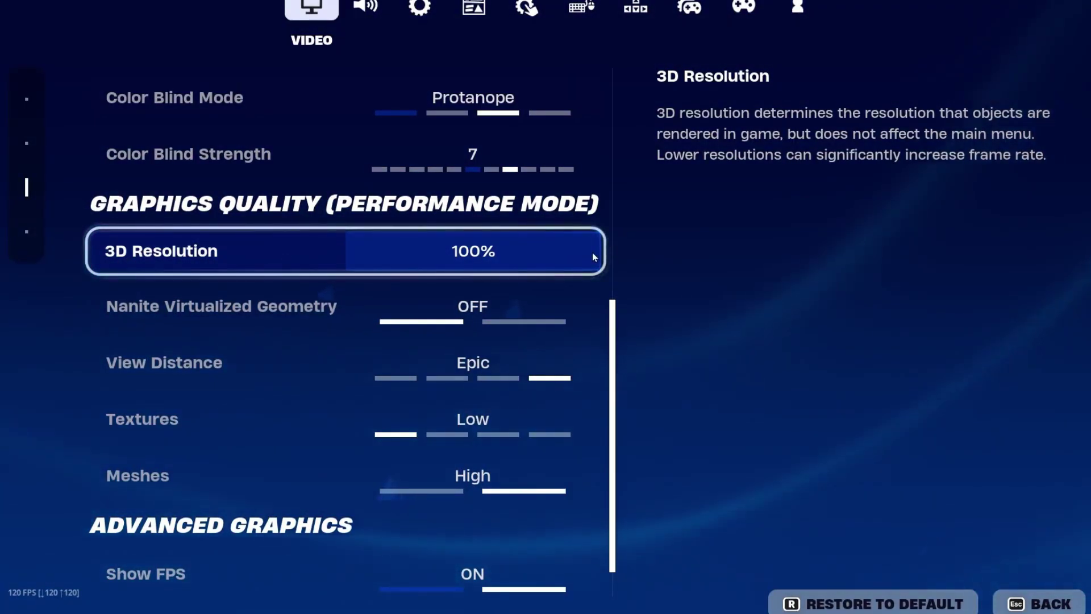
pyautogui.scroll(-2, 580, 264)
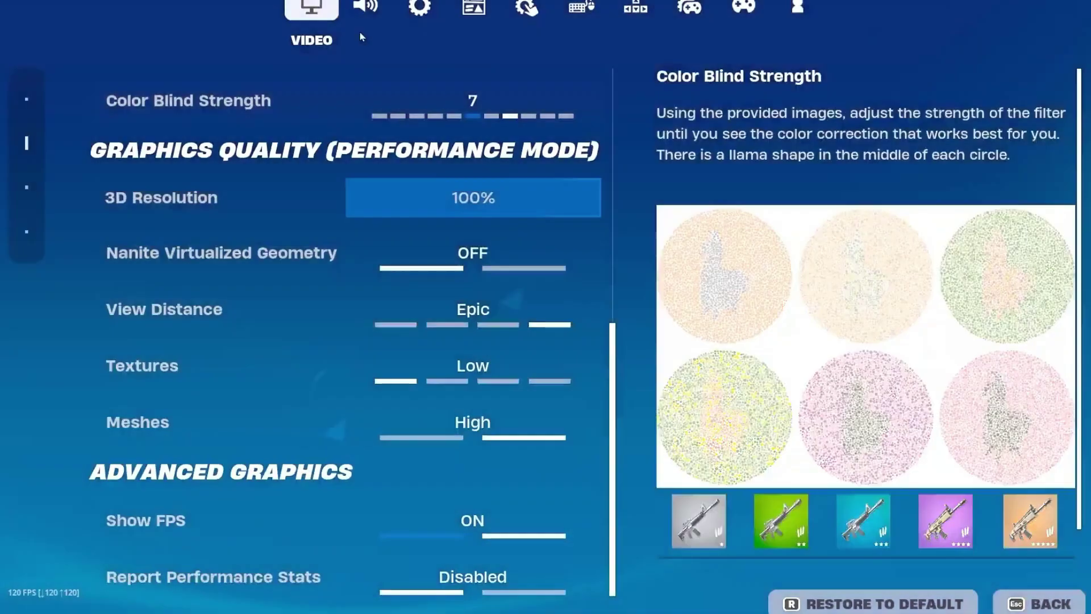
# Step: Turn off Idle and Inactive Window Energy Saving in Fortnite's Game settings and apply
pyautogui.click(408, 10)
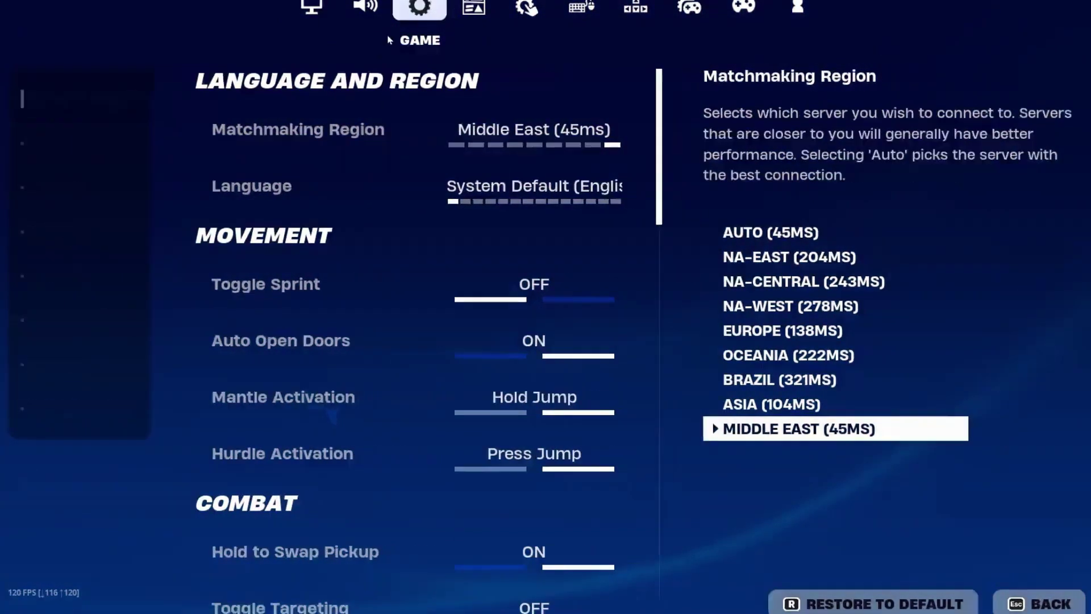
pyautogui.scroll(-6, 313, 255)
pyautogui.scroll(-15, 310, 300)
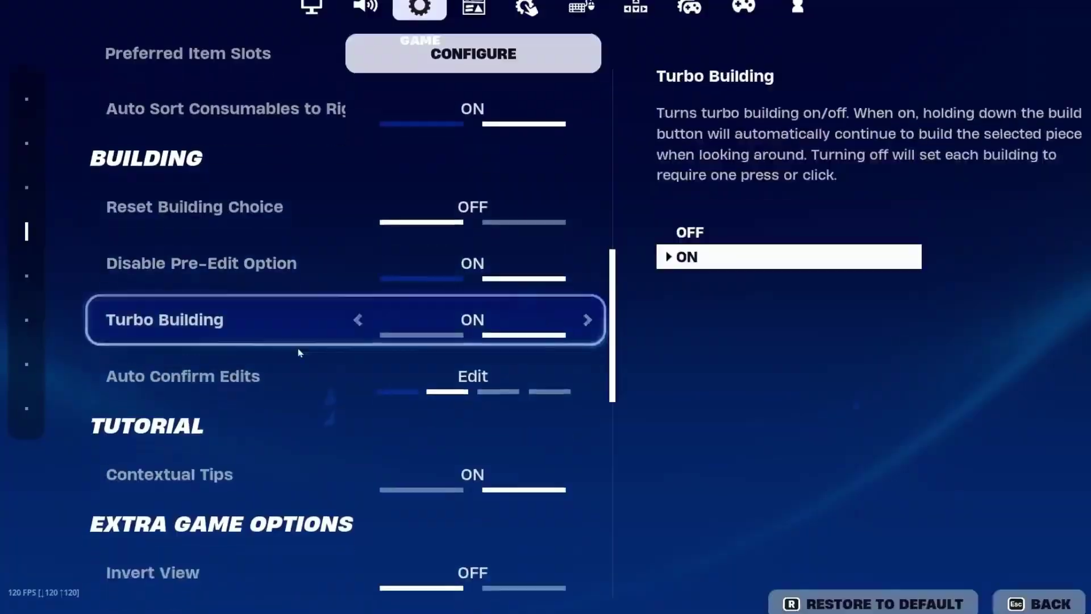
pyautogui.scroll(-3, 238, 419)
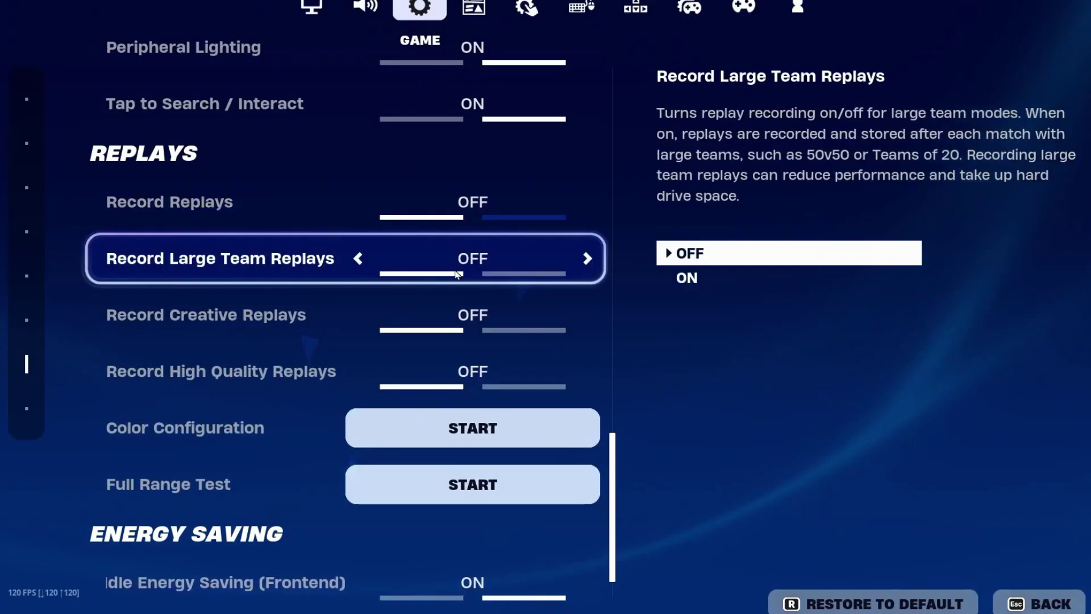
pyautogui.scroll(-1, 341, 310)
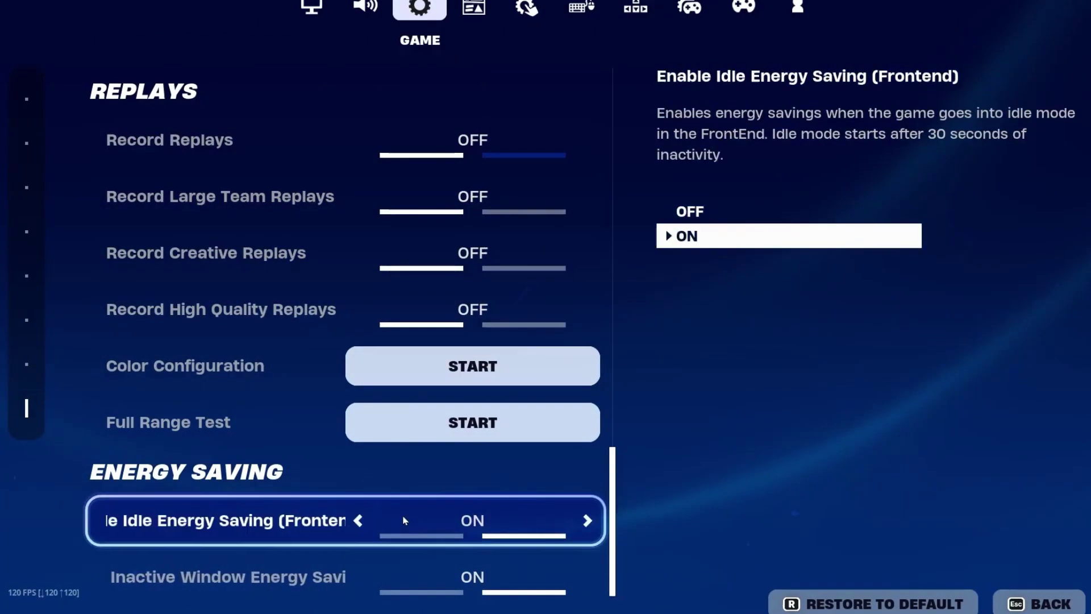
pyautogui.click(359, 521)
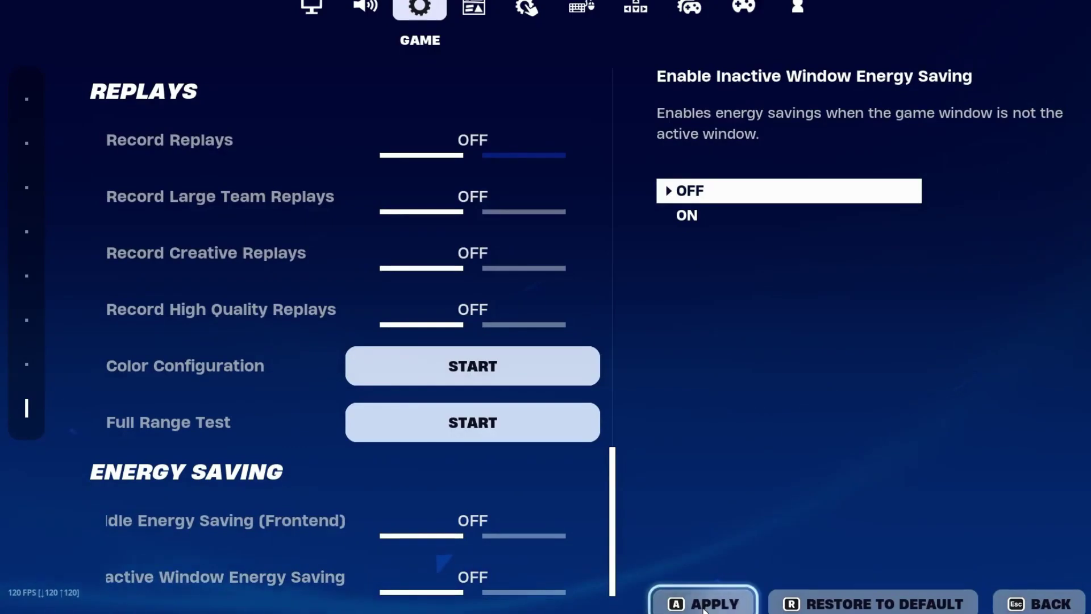
pyautogui.click(704, 606)
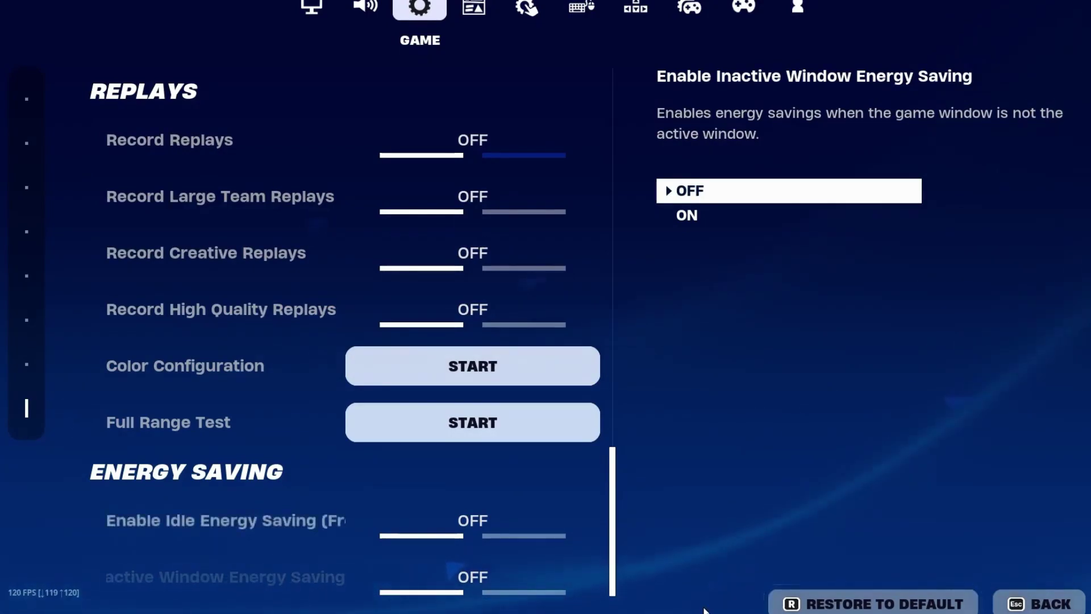